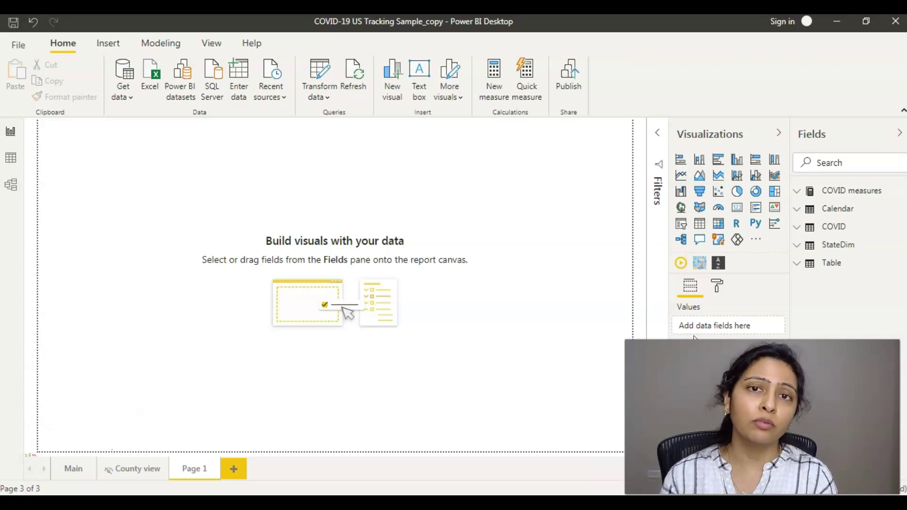
# Show the COVID table's rows in the data view and look over its columns and field list
pyautogui.click(15, 160)
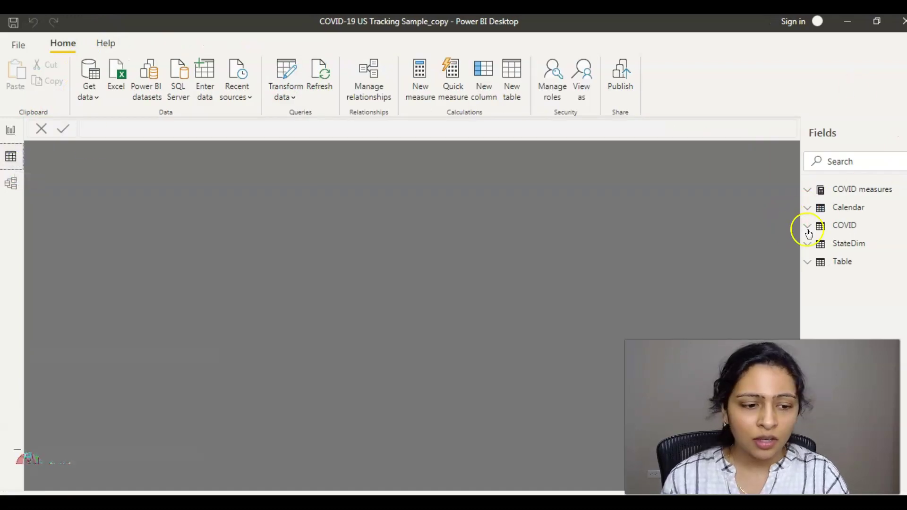
pyautogui.click(859, 230)
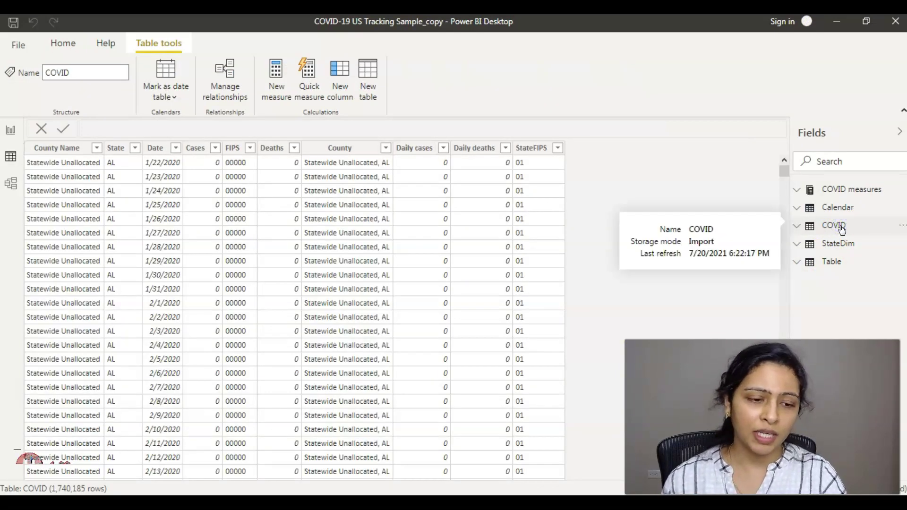
pyautogui.click(838, 227)
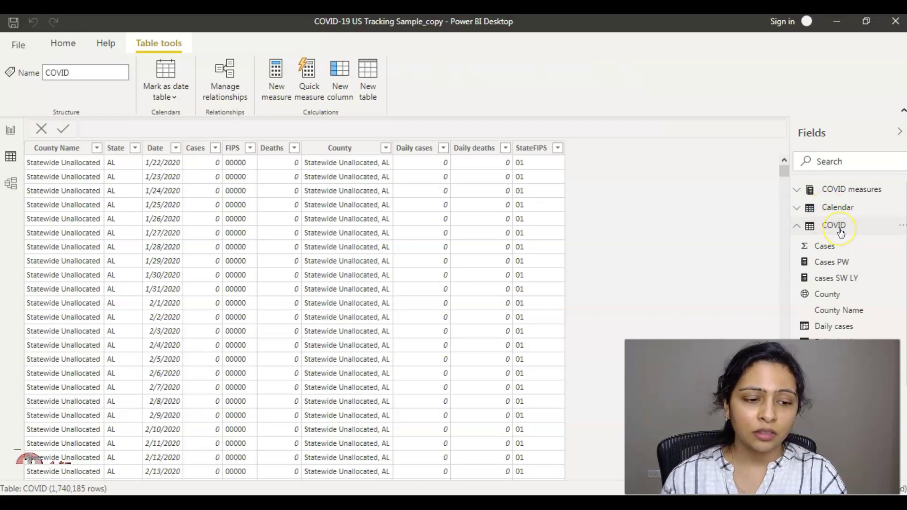
pyautogui.moveTo(841, 232)
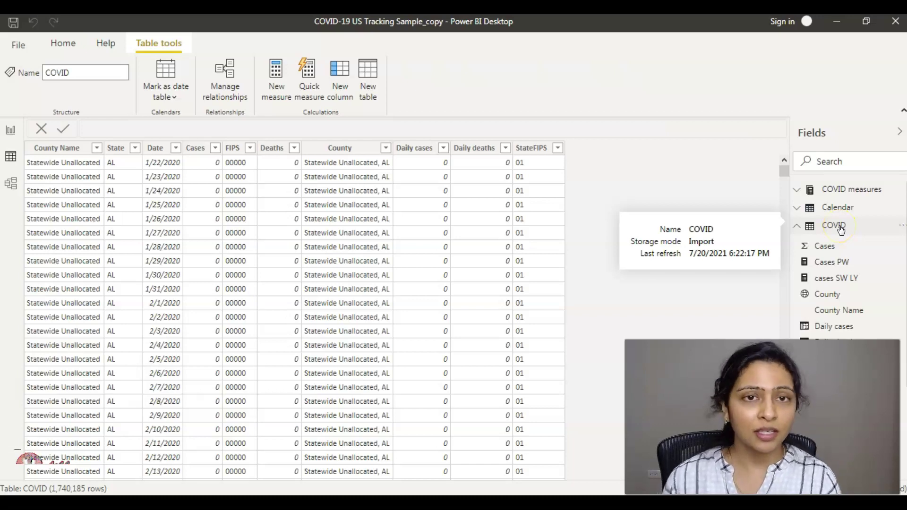
pyautogui.click(800, 227)
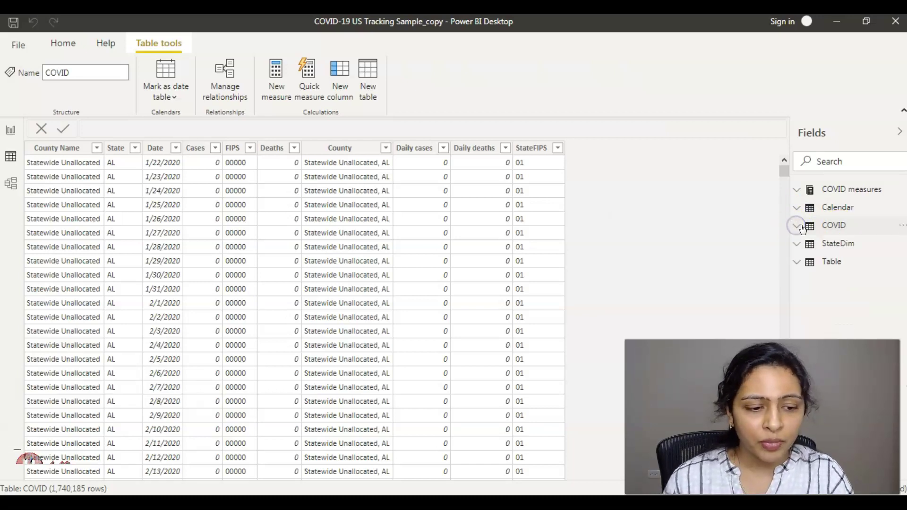
# Create a new calculated table and name it Top5Counties in its formula
pyautogui.click(371, 77)
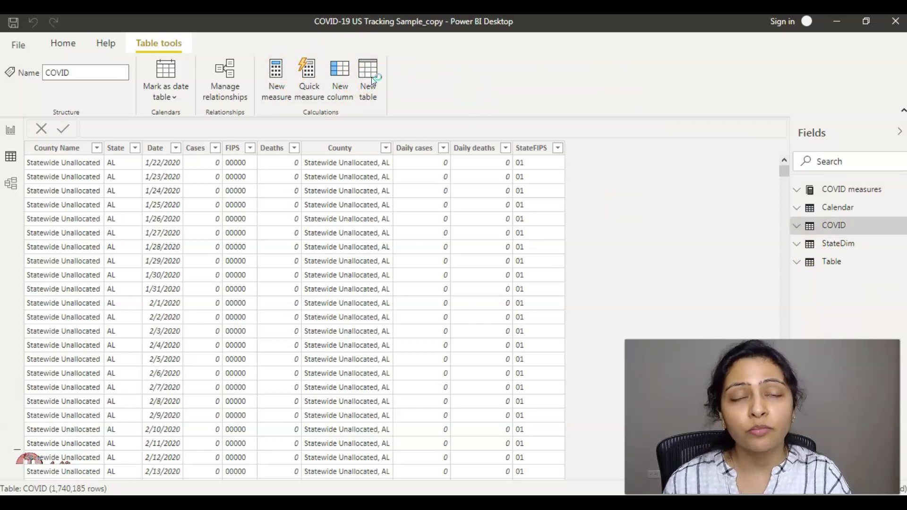
pyautogui.click(373, 78)
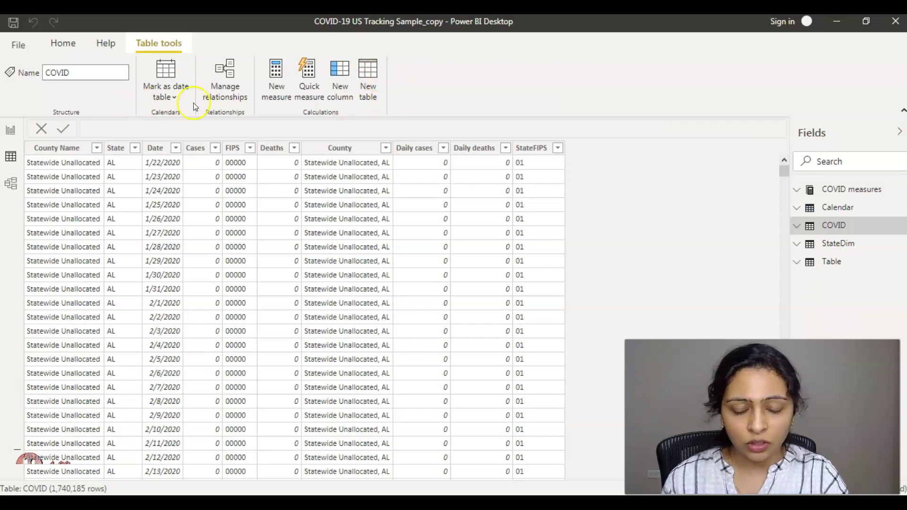
pyautogui.click(132, 126)
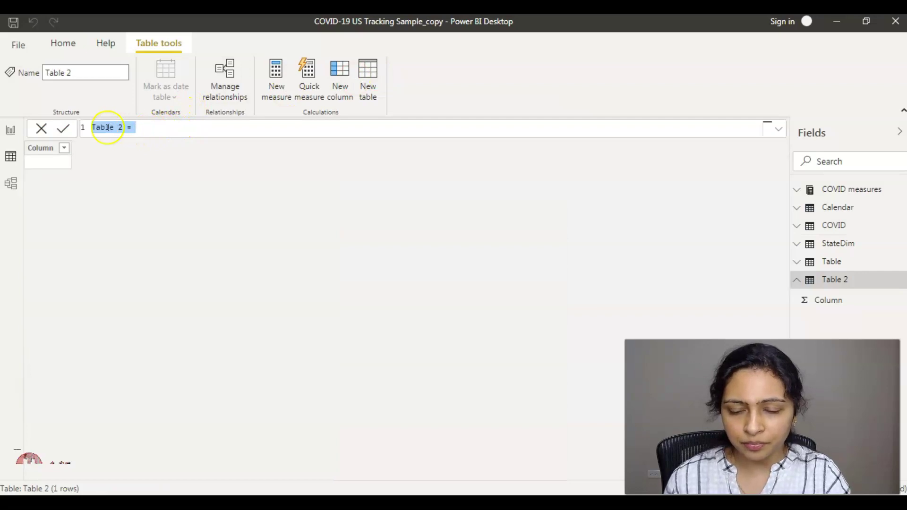
pyautogui.moveTo(132, 126); pyautogui.dragTo(91, 126)
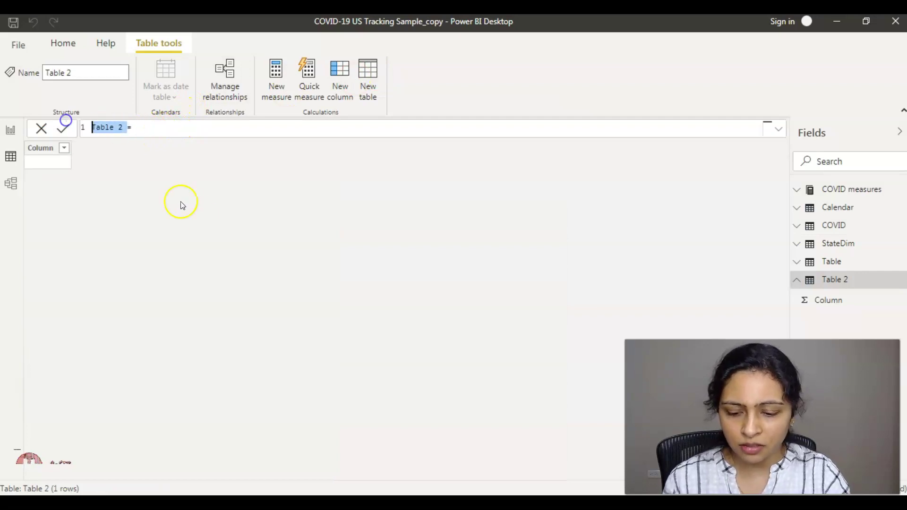
pyautogui.write('Top5')
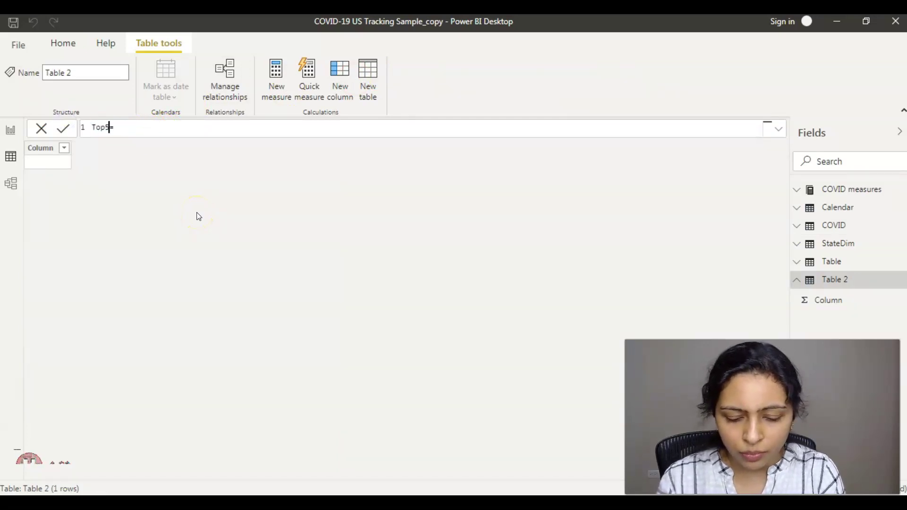
pyautogui.write('Coun')
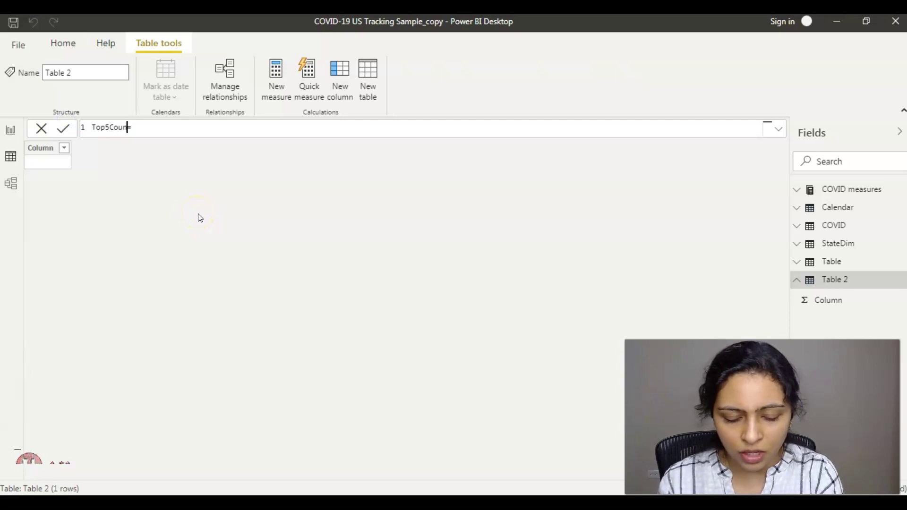
pyautogui.write('ties = ')
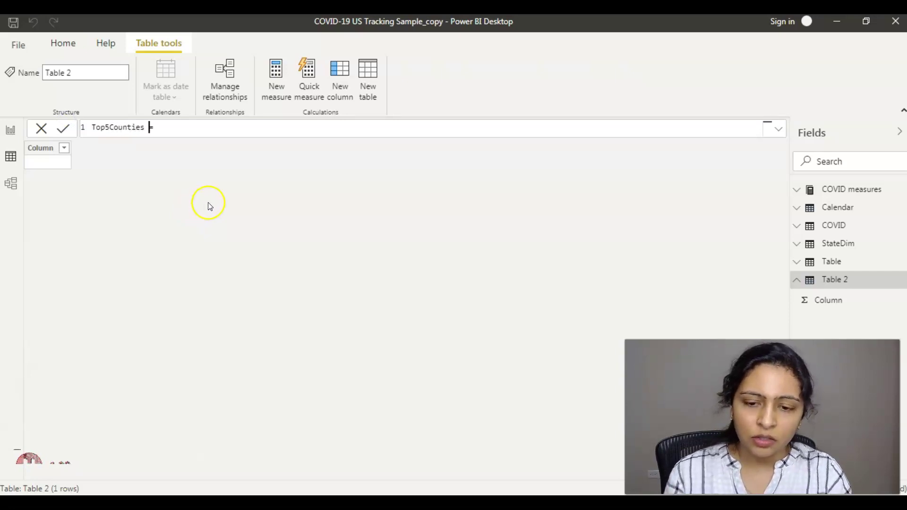
# Define the Top5Counties table as TOPN(5,COVID) and apply the formula
pyautogui.write('Topn')
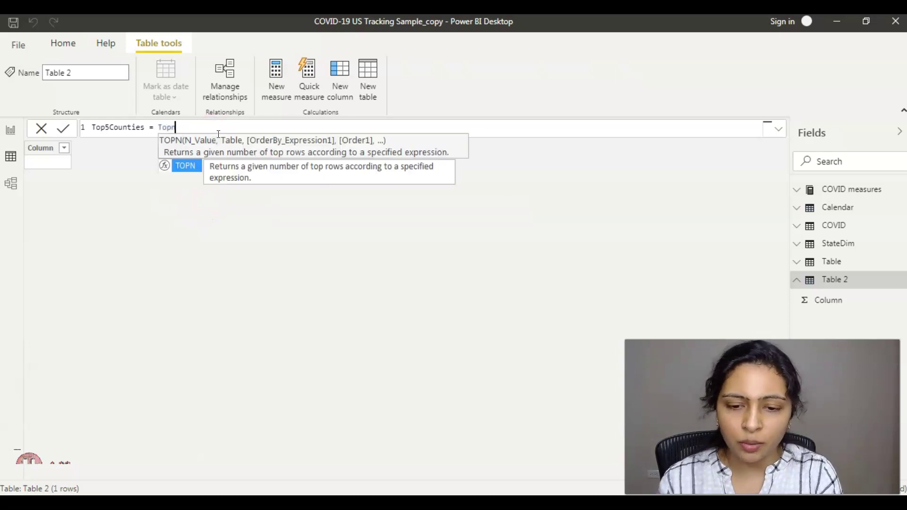
pyautogui.press('Tab')
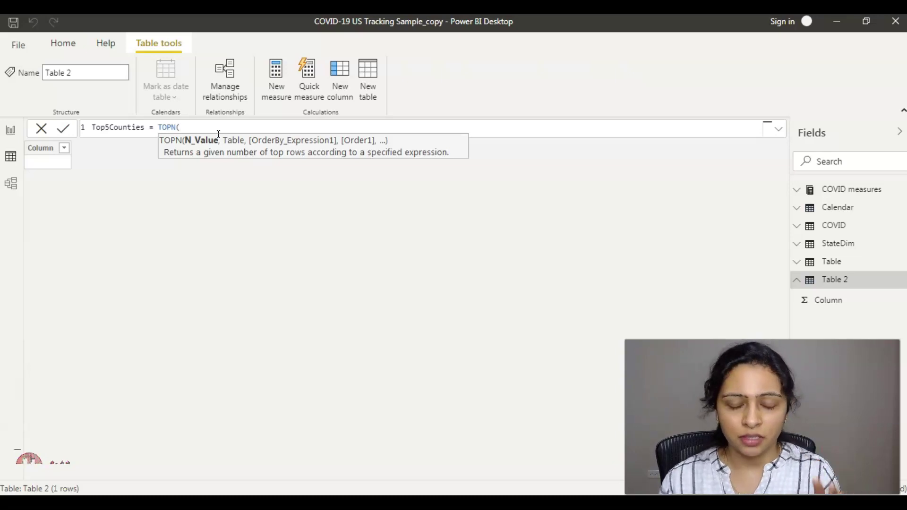
pyautogui.write('5,')
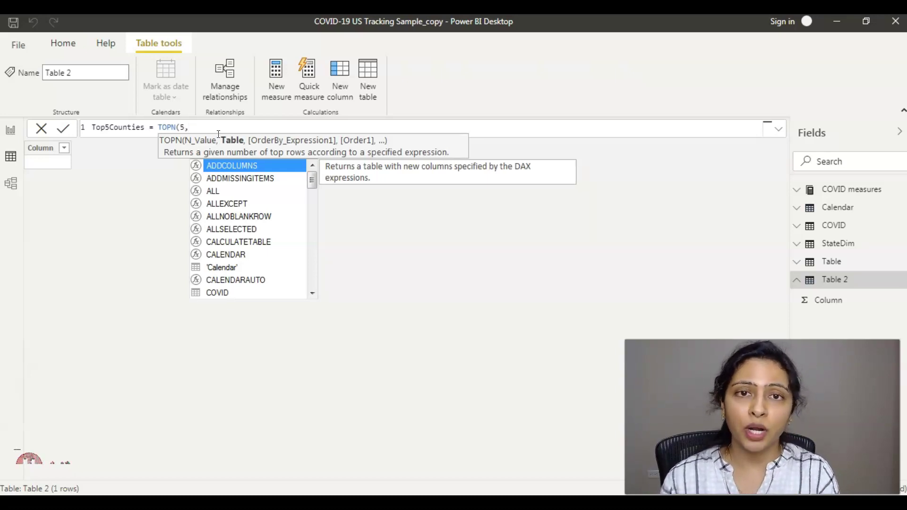
pyautogui.write('co')
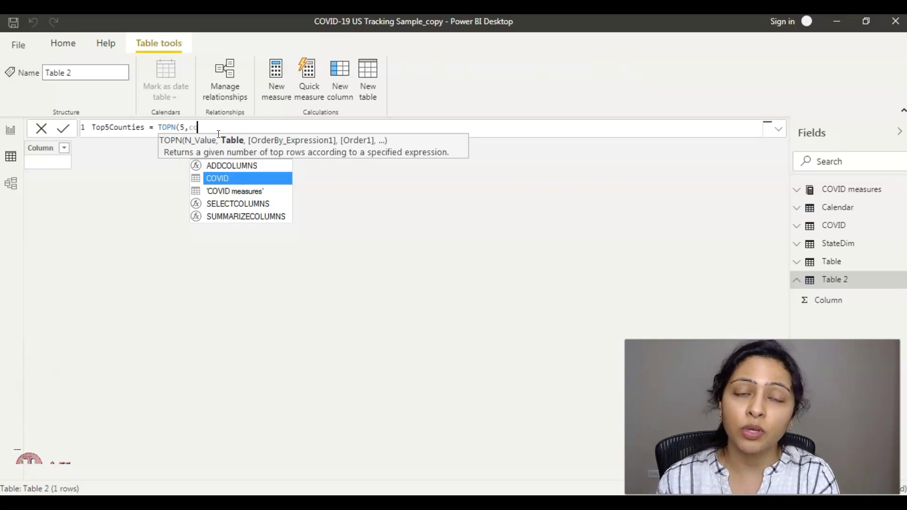
pyautogui.write('v')
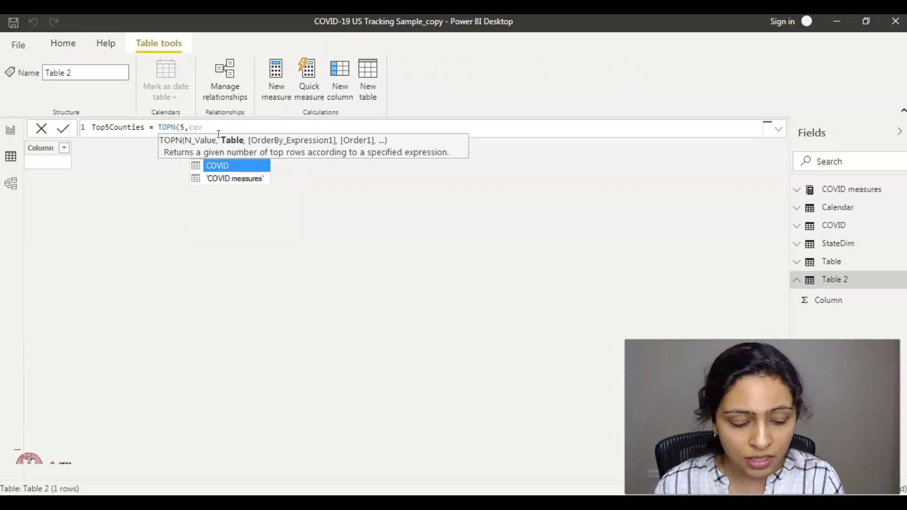
pyautogui.press('Tab')
pyautogui.write(')')
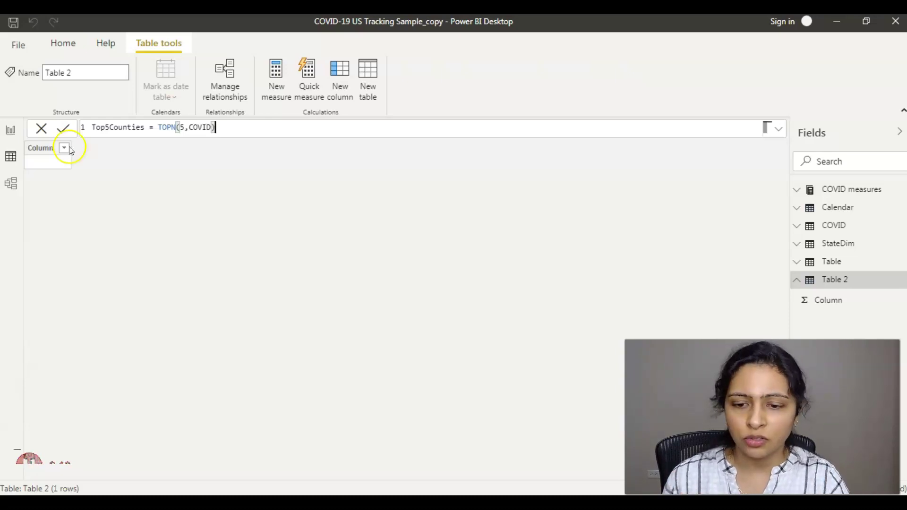
pyautogui.click(131, 175)
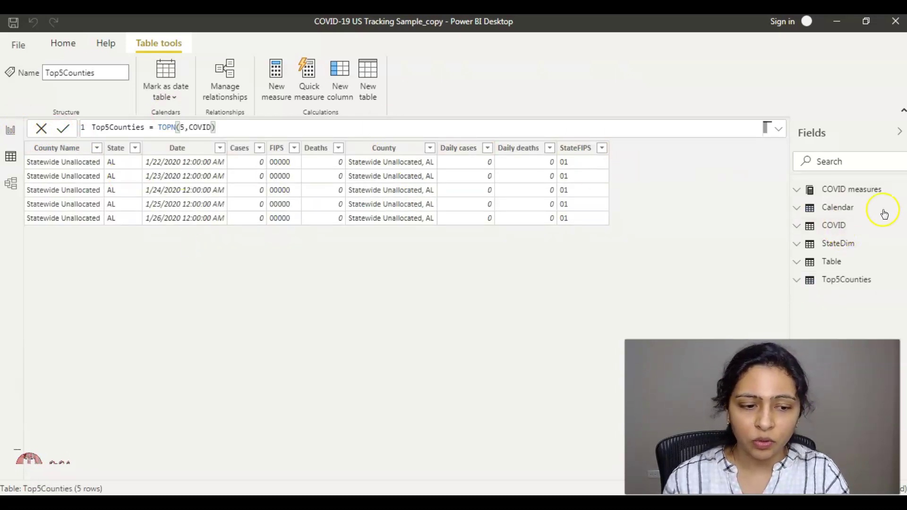
# Compare the first rows of the COVID source table with the rows of the Top5Counties table
pyautogui.click(847, 229)
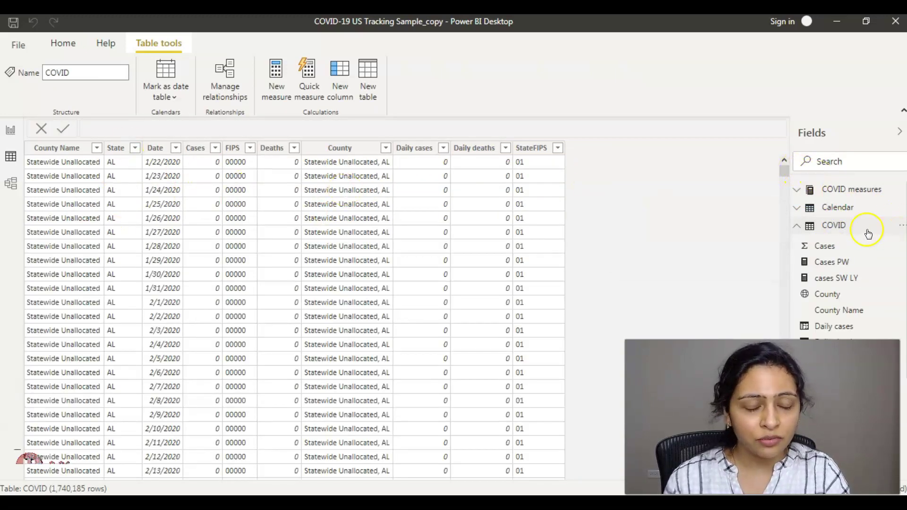
pyautogui.click(796, 226)
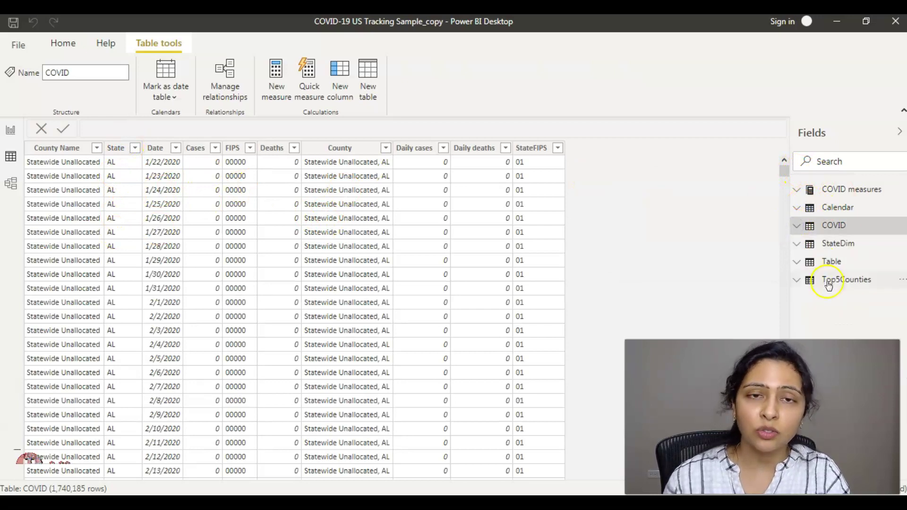
pyautogui.click(829, 281)
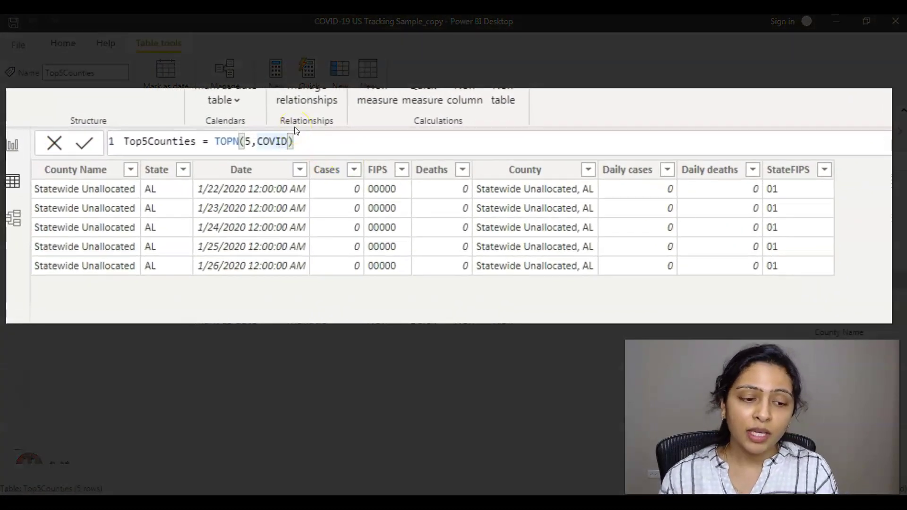
# Add the [Total deaths] measure as the order-by expression of the TOPN formula after COVID
pyautogui.write(',')
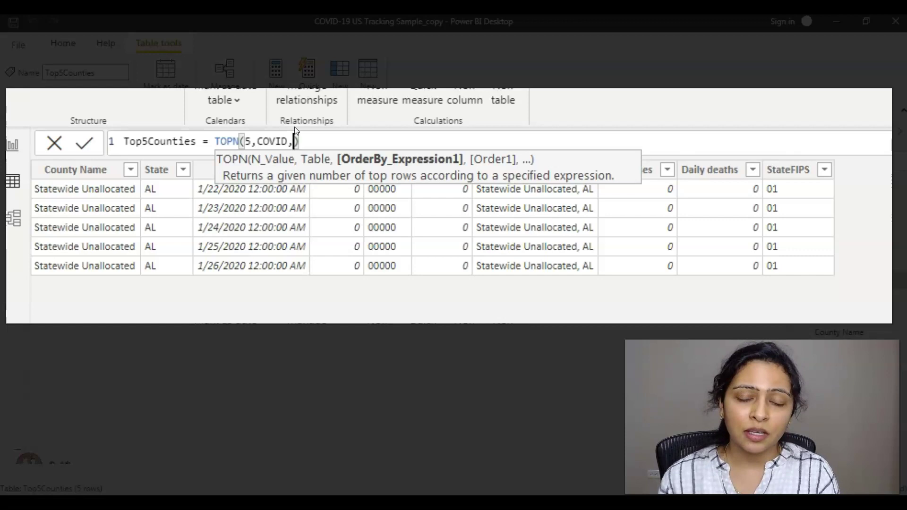
pyautogui.write('total')
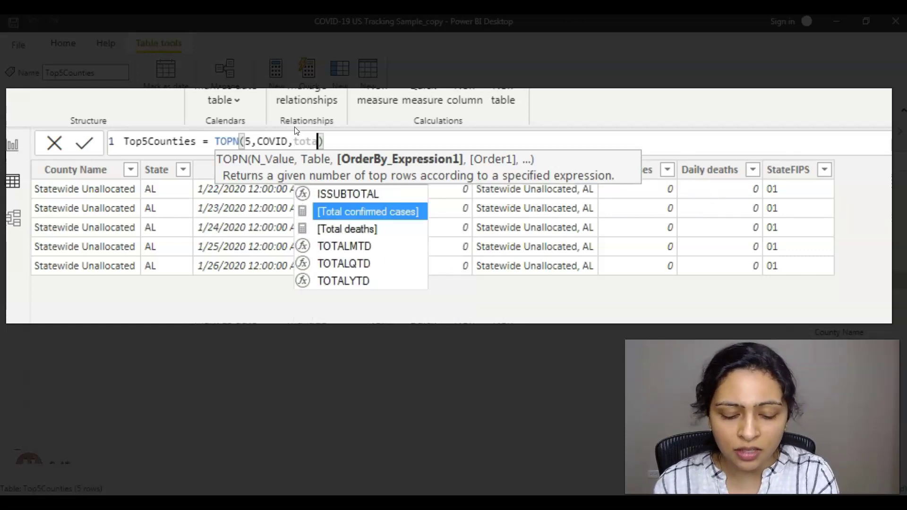
pyautogui.press('Down')
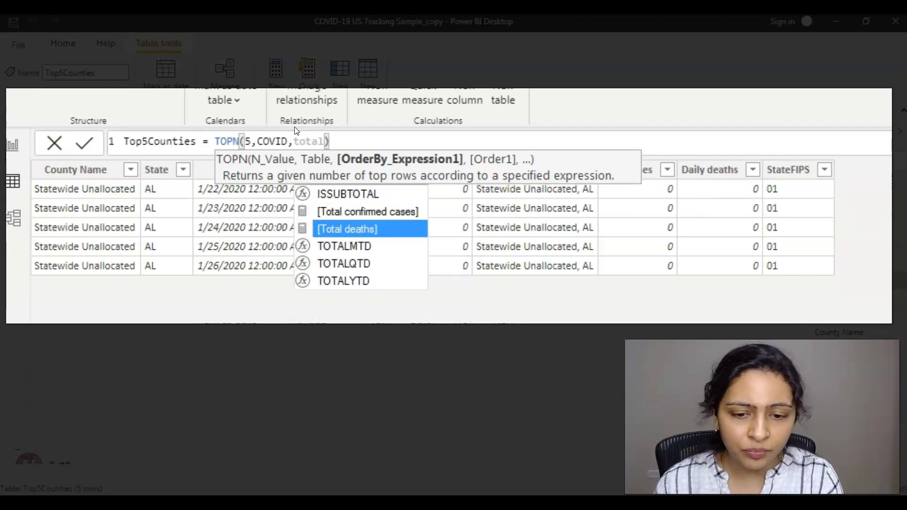
pyautogui.press('Tab')
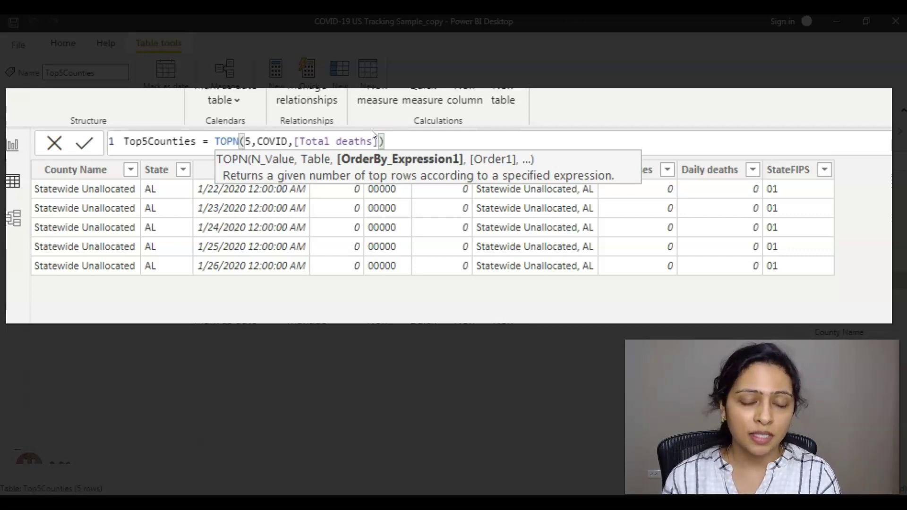
# Set the TOPN sort order to DESC, review the arguments and apply the Top5Counties formula
pyautogui.write(',desc')
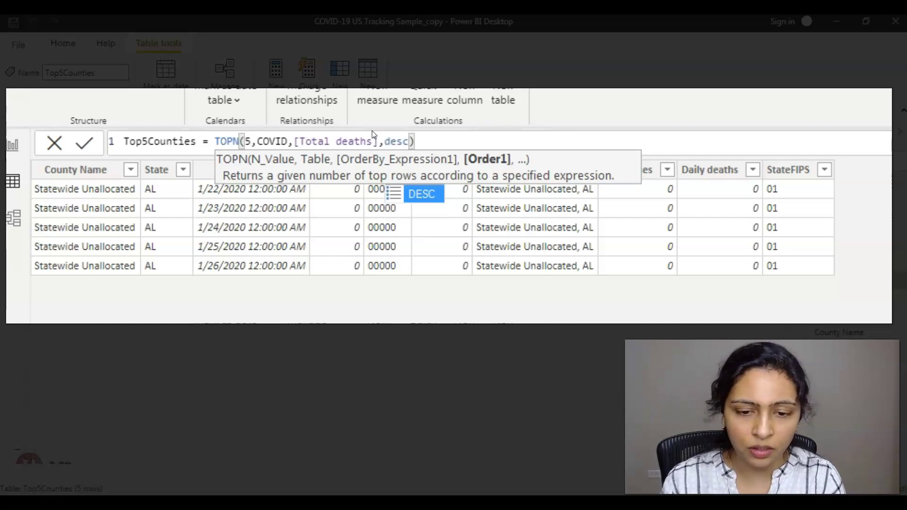
pyautogui.press('Tab')
pyautogui.click(408, 146)
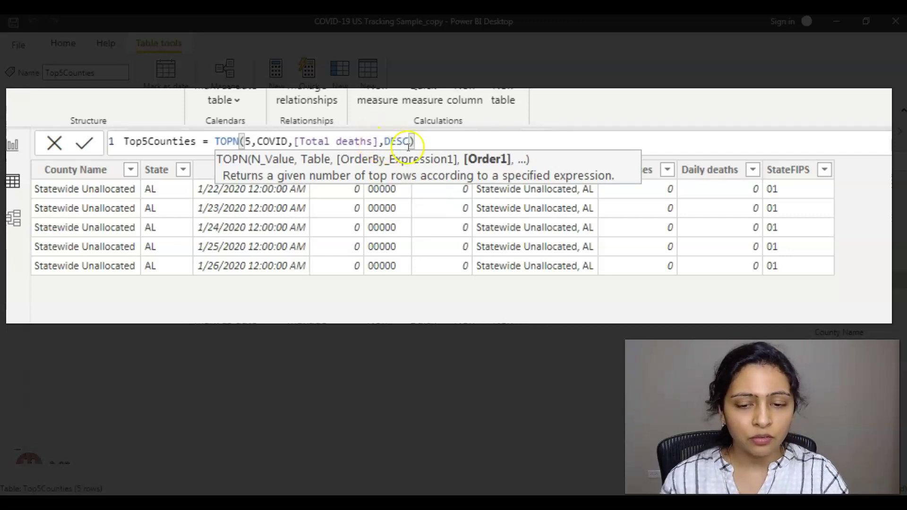
pyautogui.click(269, 142)
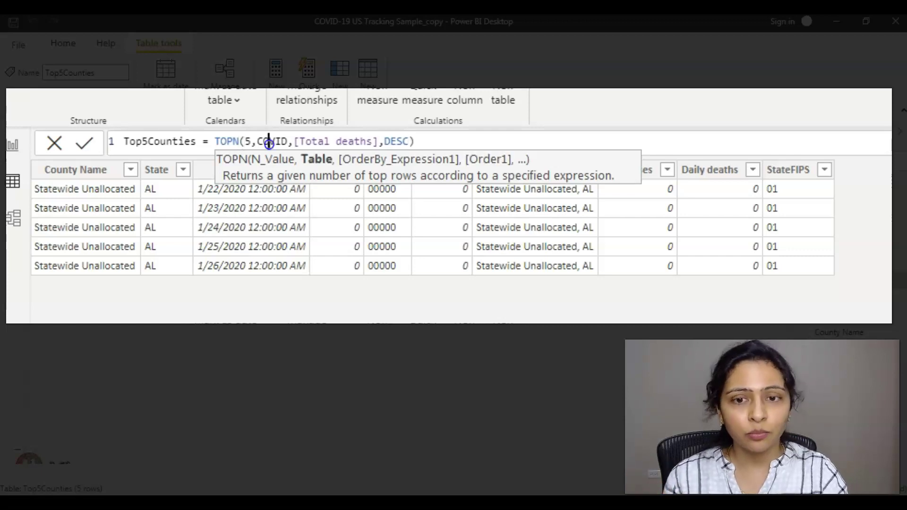
pyautogui.click(301, 142)
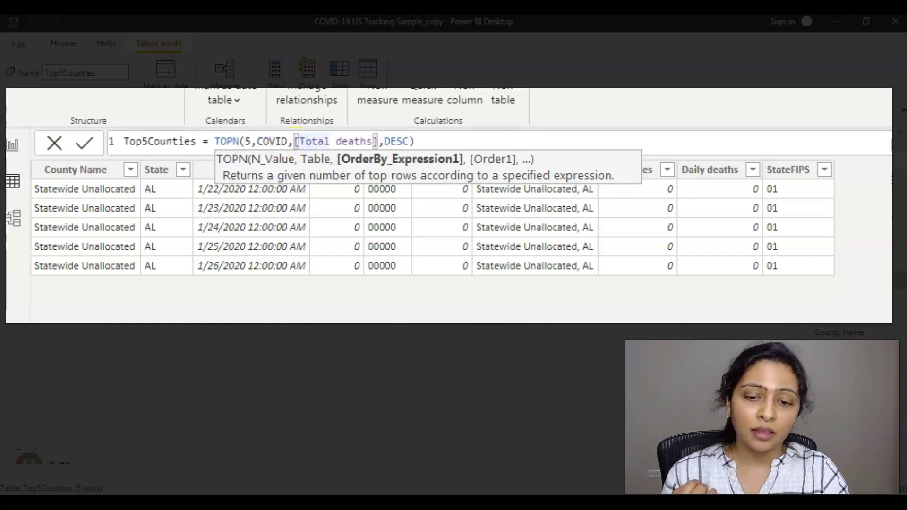
pyautogui.doubleClick(315, 140)
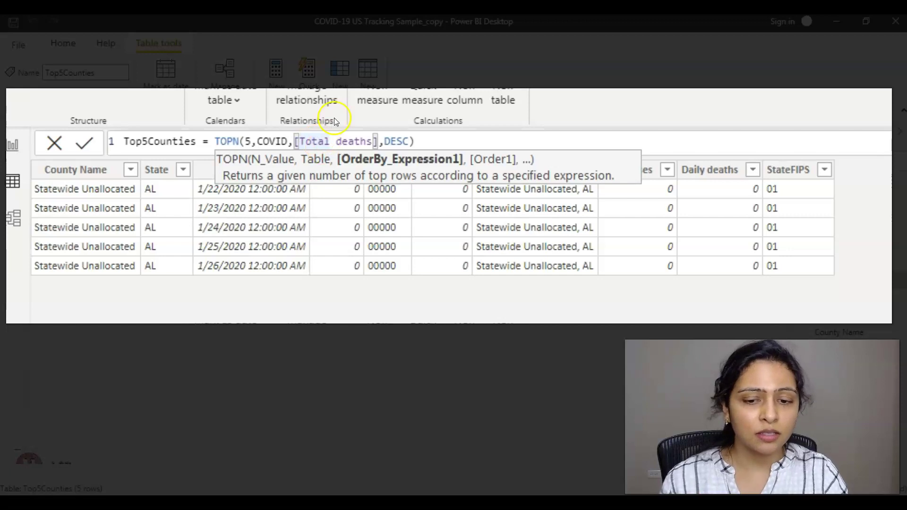
pyautogui.click(397, 141)
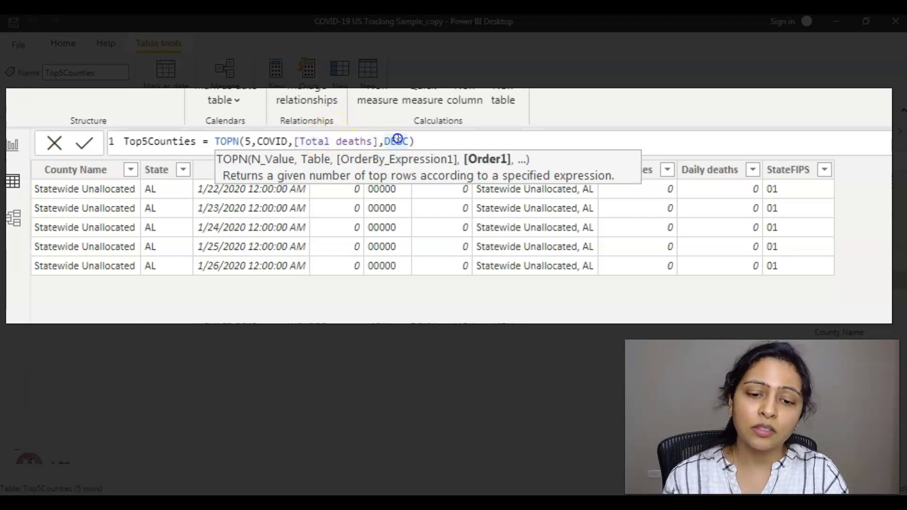
pyautogui.doubleClick(398, 139)
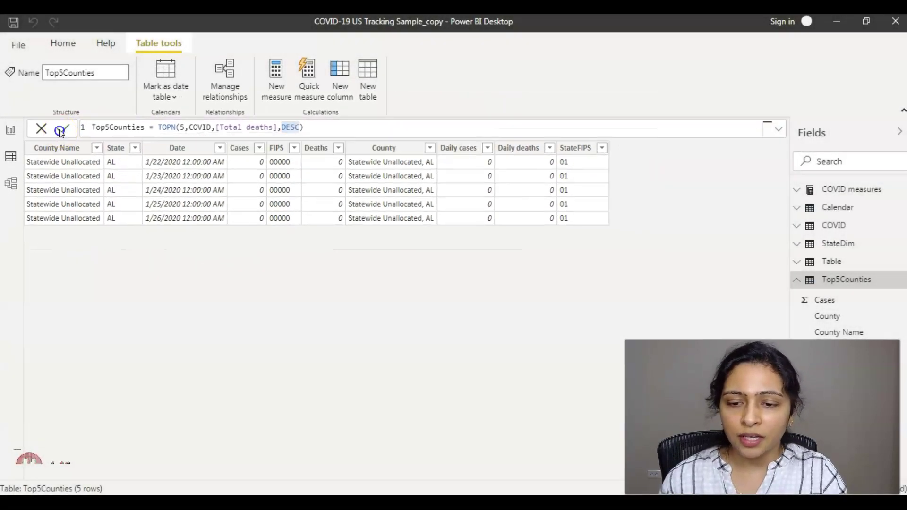
pyautogui.click(64, 129)
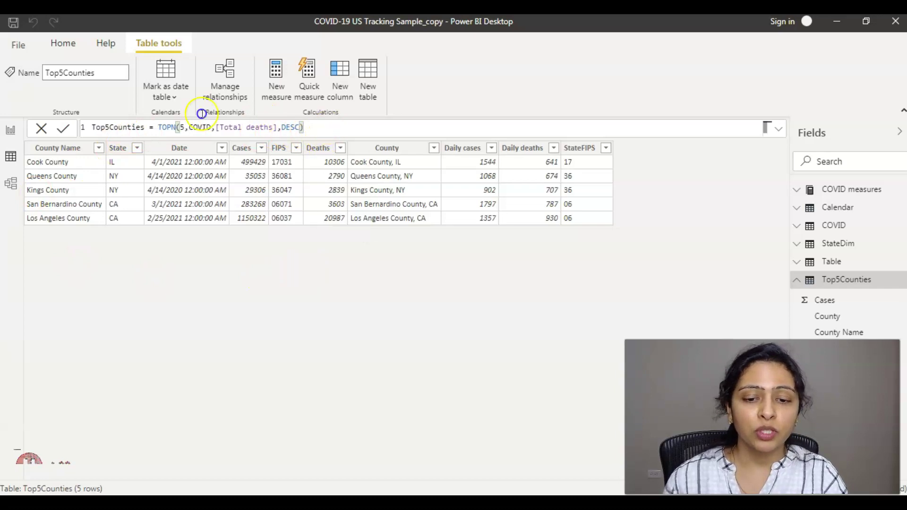
# Create a new calculated table from a copy of the Top5Counties formula and change the table name in it to Bottom5Counties
pyautogui.hotkey('ctrl', 'a')
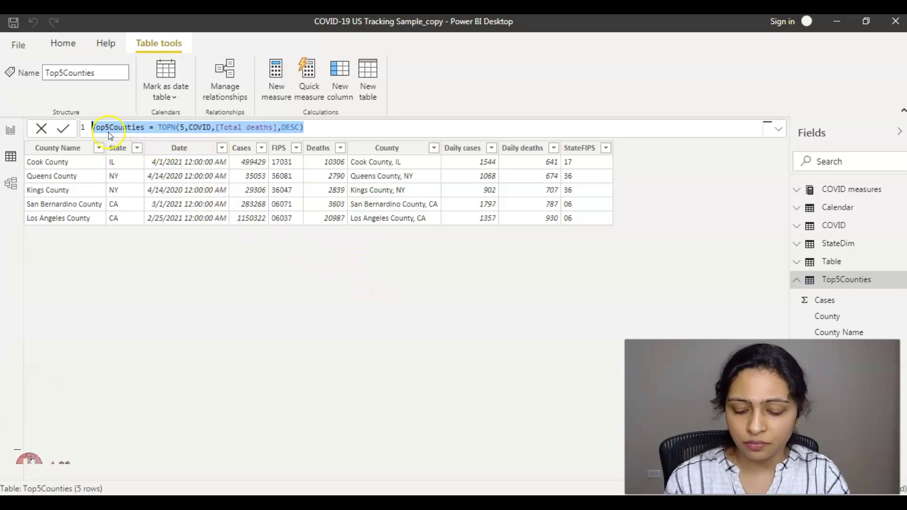
pyautogui.click(366, 70)
pyautogui.write('TopCounties = TOPN(5,COVID,[Total deaths],DESC)')
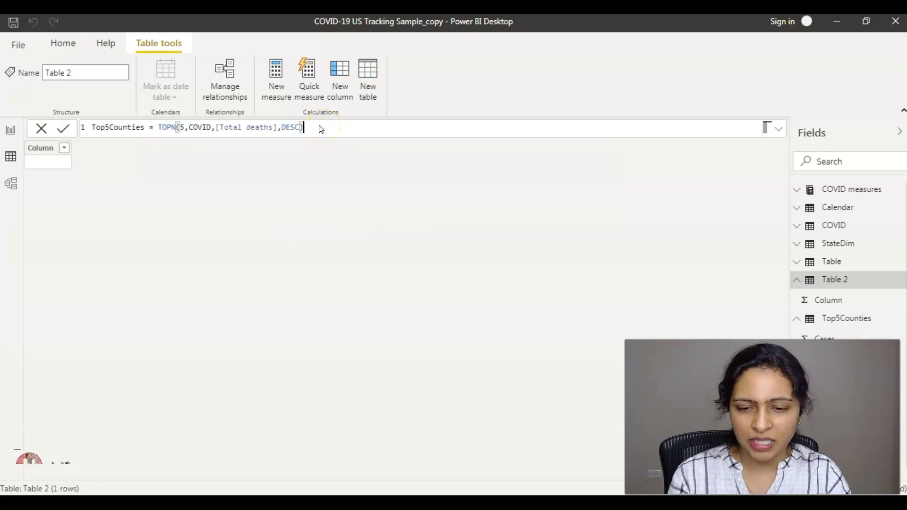
pyautogui.click(108, 127)
pyautogui.write('5')
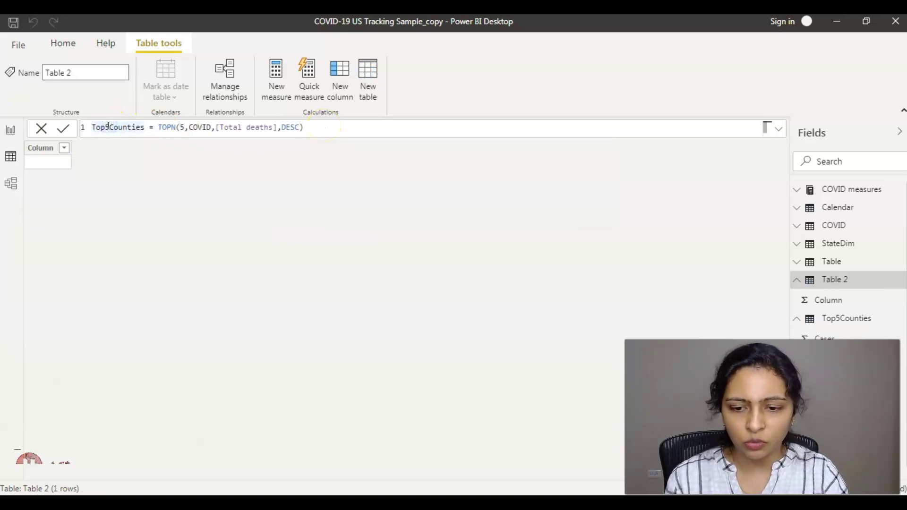
pyautogui.moveTo(105, 126); pyautogui.dragTo(89, 128)
pyautogui.write('Bottom')
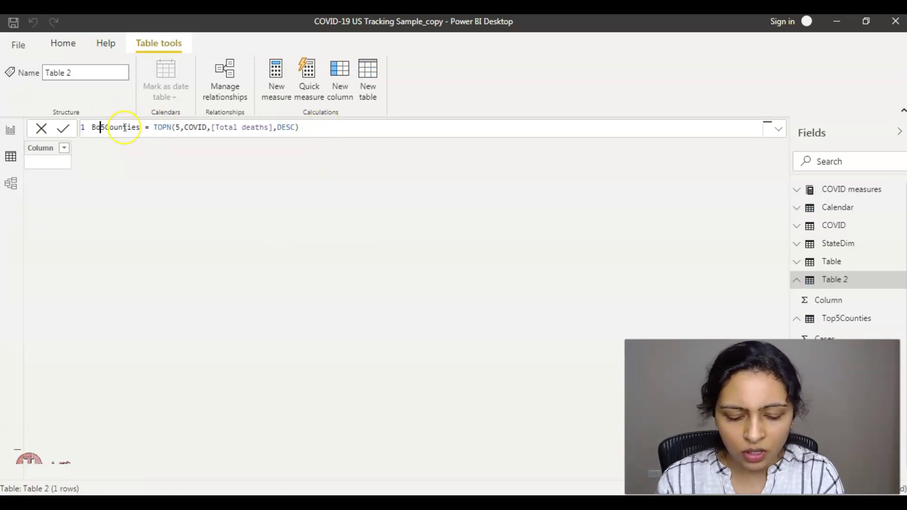
# Set the sort order in the Bottom5Counties TOPN formula to ASC and apply the formula
pyautogui.doubleClick(304, 128)
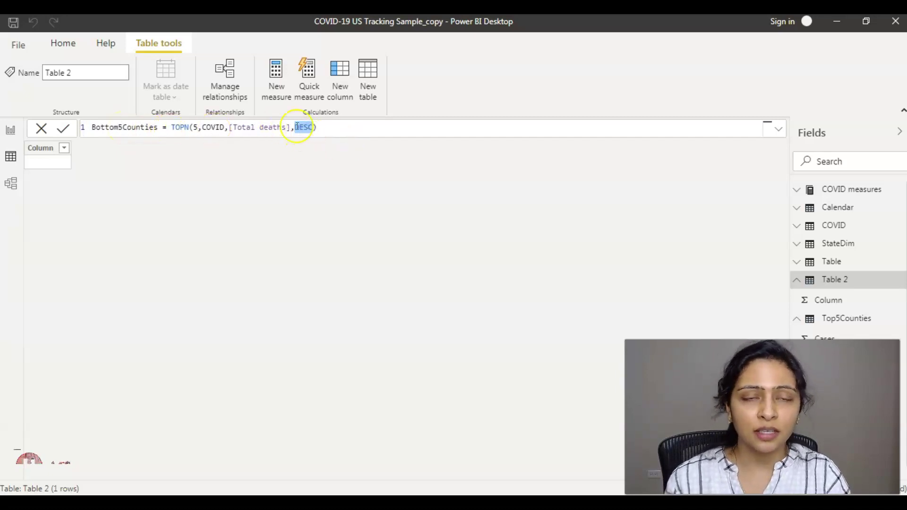
pyautogui.write('ASC')
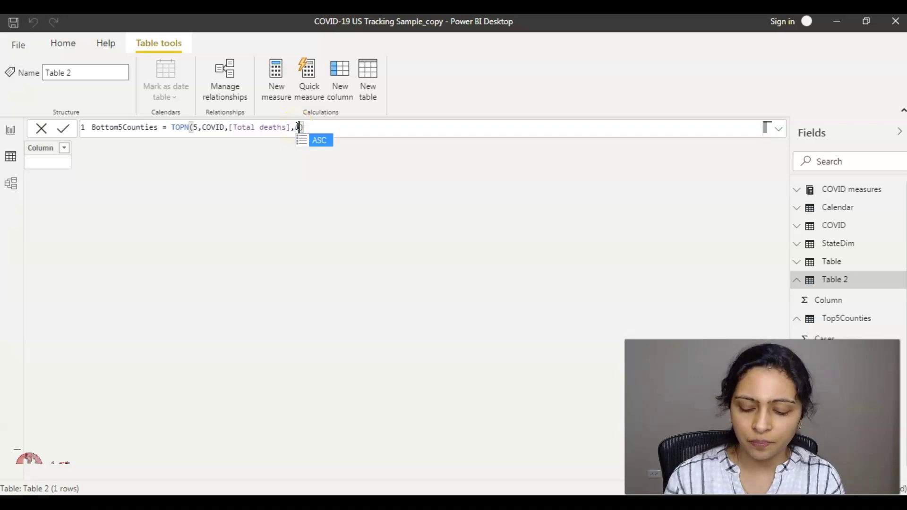
pyautogui.click(326, 140)
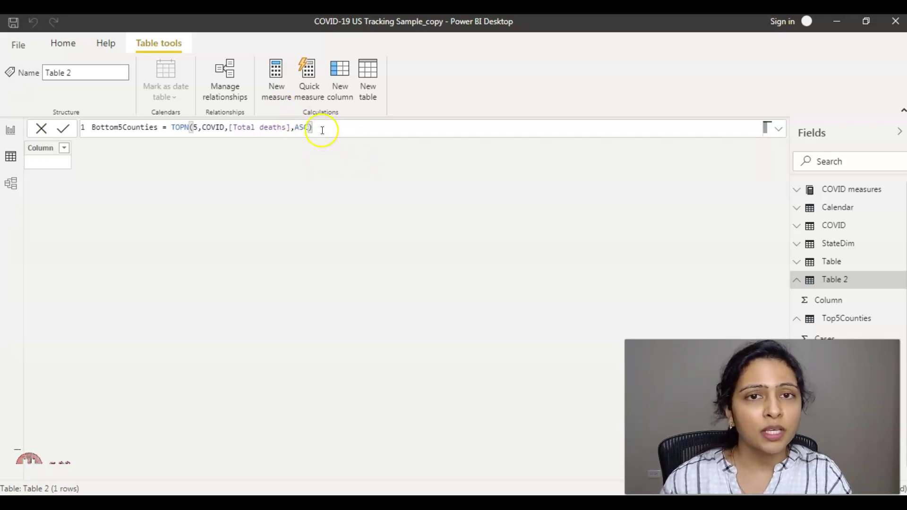
pyautogui.click(63, 128)
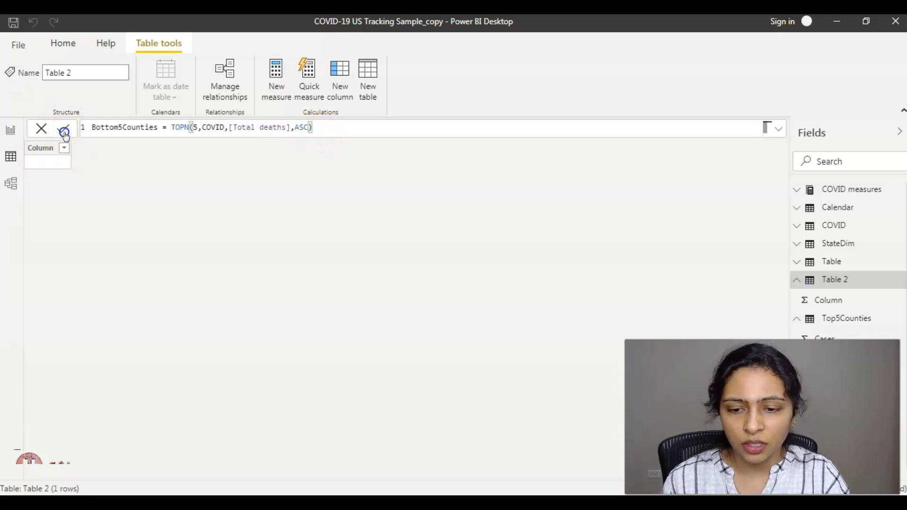